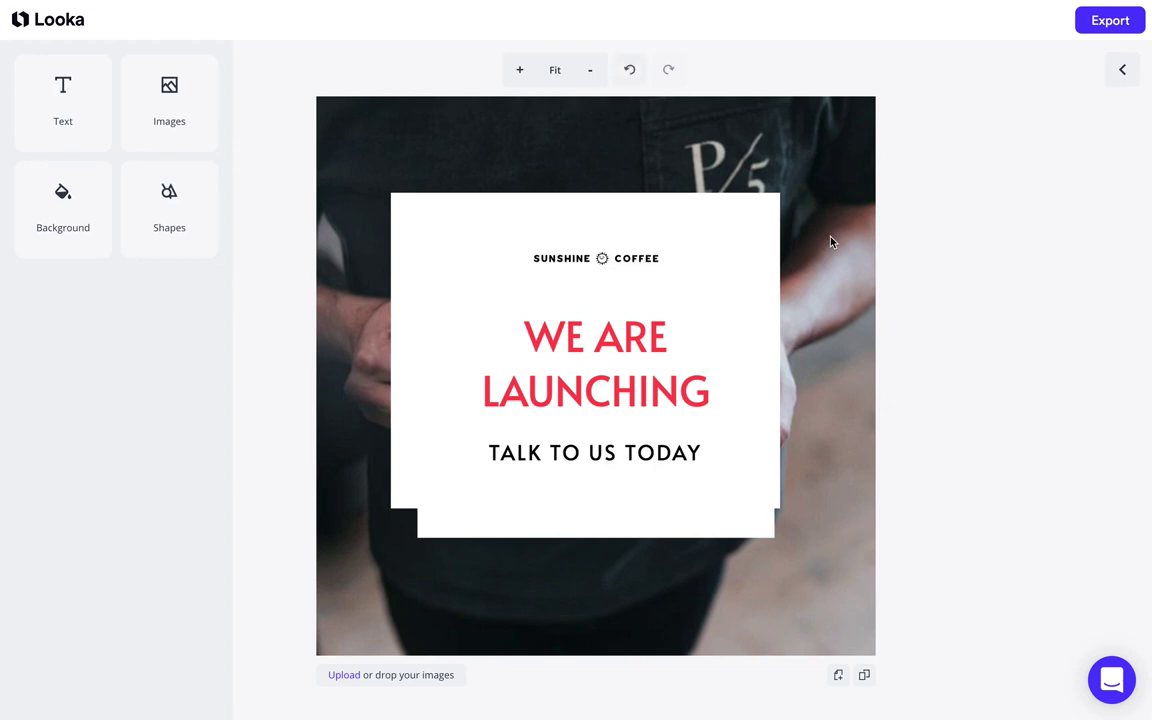
Step: Delete the extra upper white card so one white box remains behind the text
left_click(727, 262)
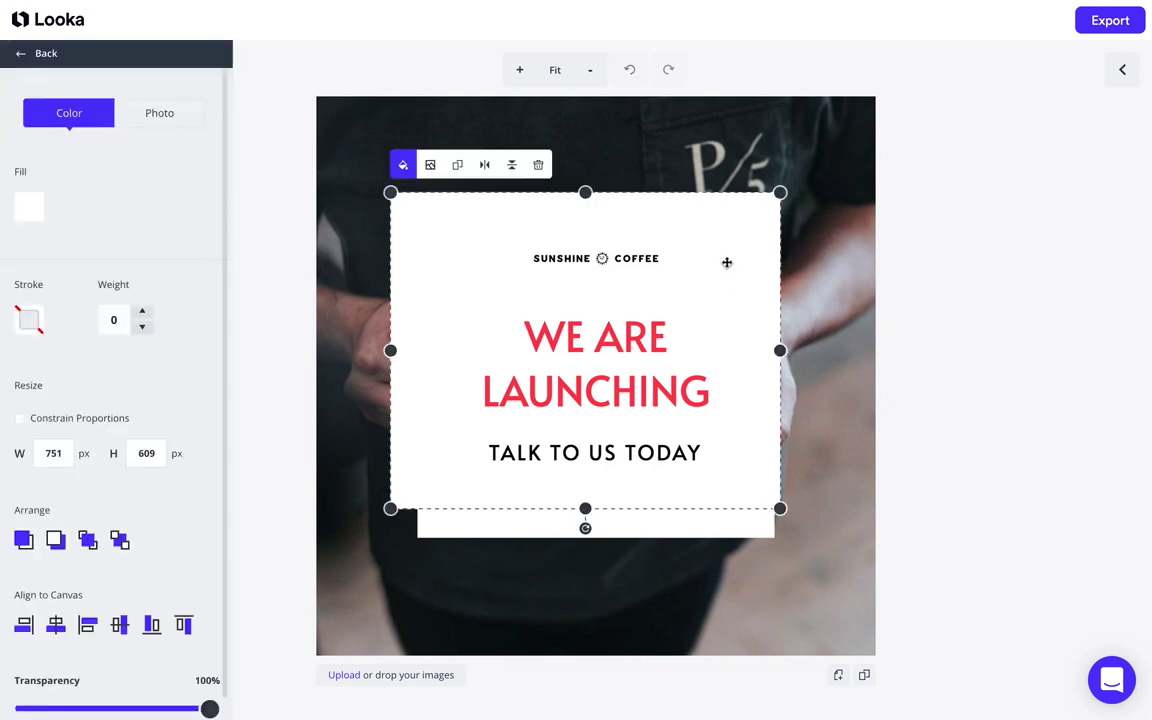
left_click(535, 526)
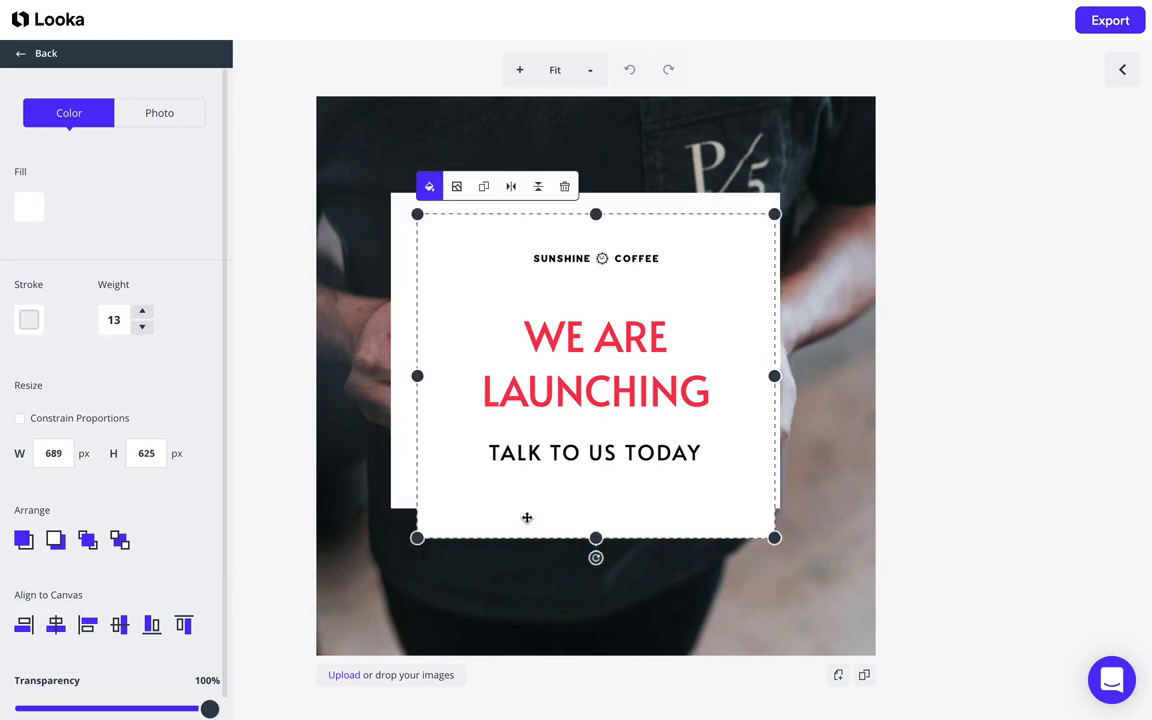
left_click(398, 434)
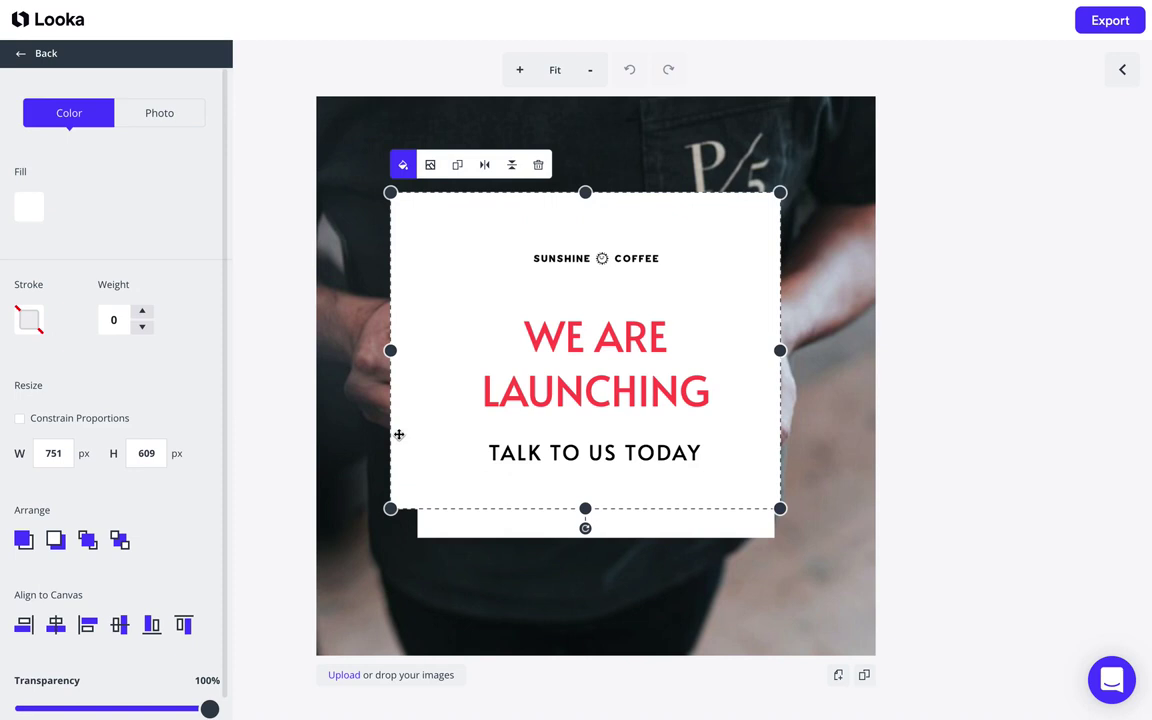
key("Delete")
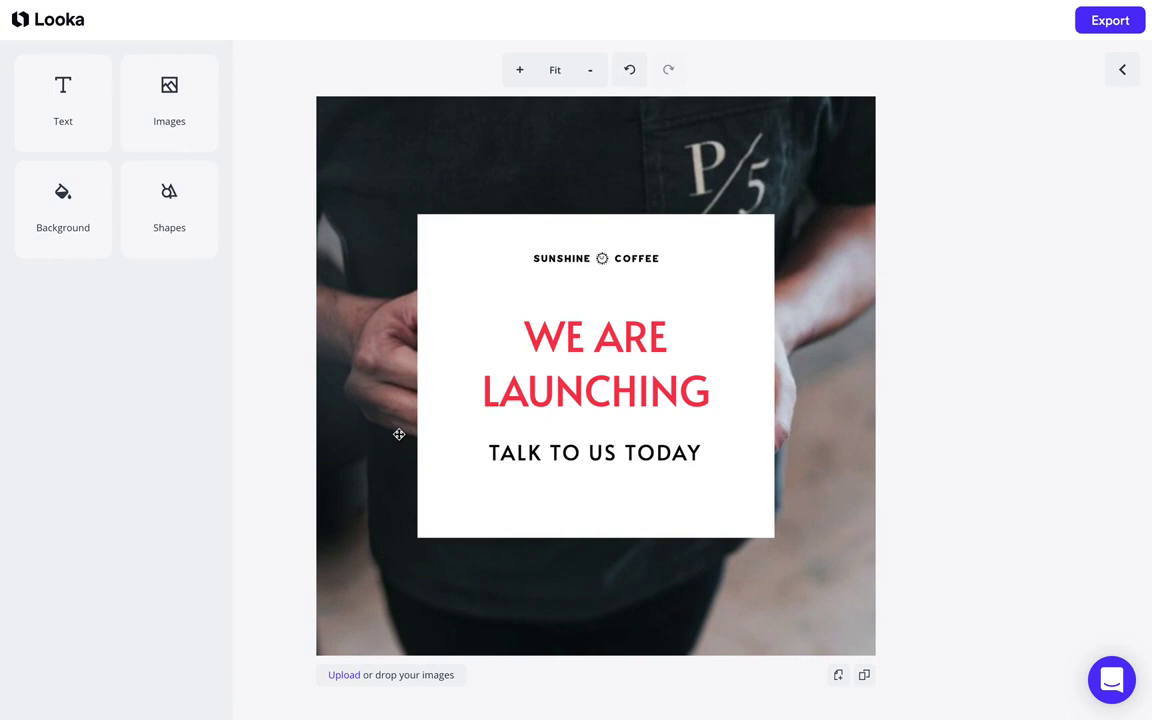
left_click(550, 357)
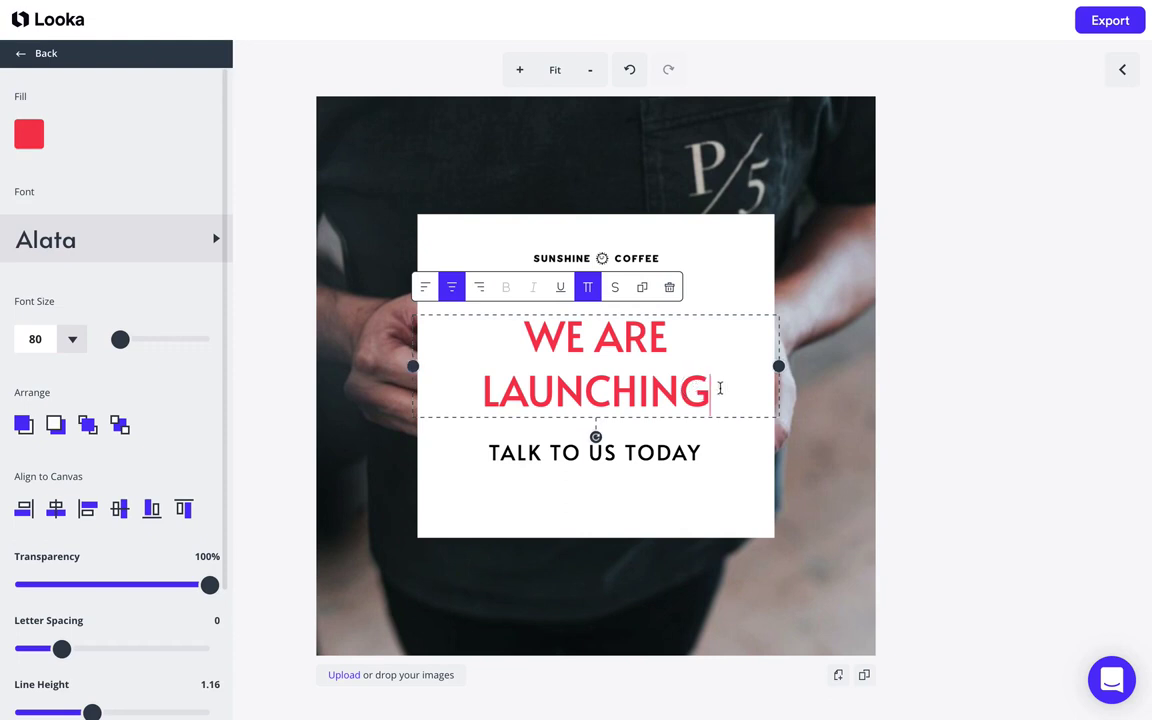
Step: Replace the WE ARE LAUNCHING headline with OPENING SOON! and enlarge its font size
mouse_move(726, 390)
left_mouse_down()
mouse_move(566, 360)
mouse_move(518, 330)
left_mouse_up()
type("OPENING SOON!")
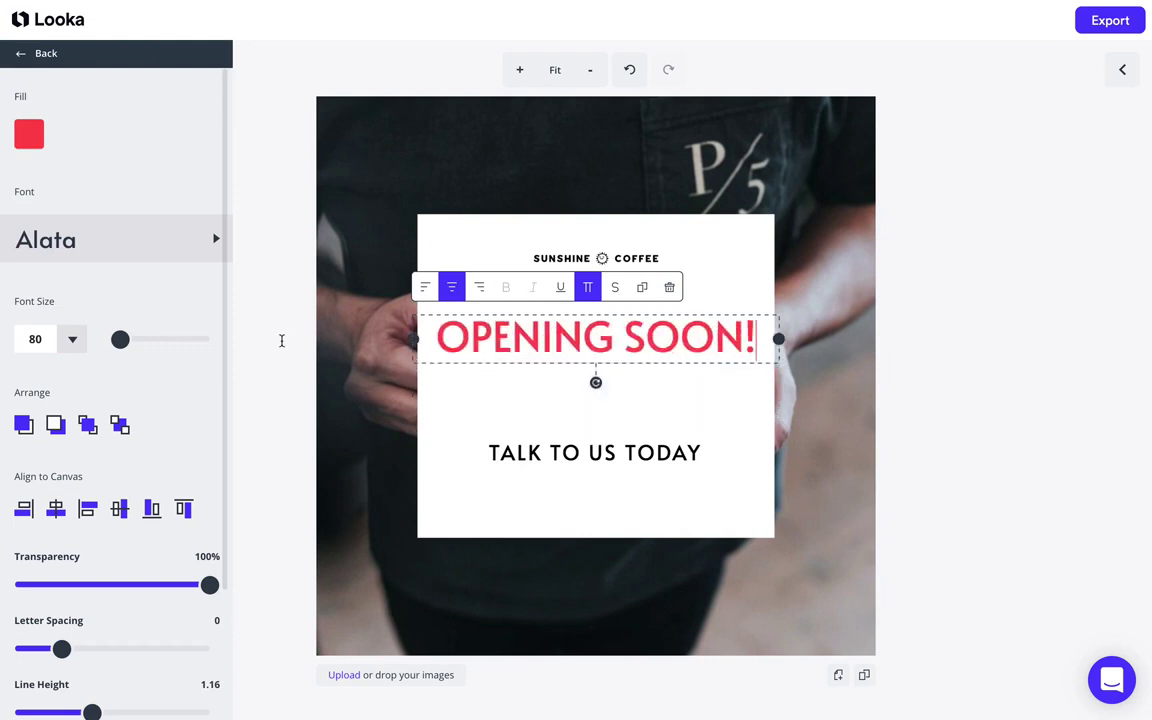
left_click(150, 252)
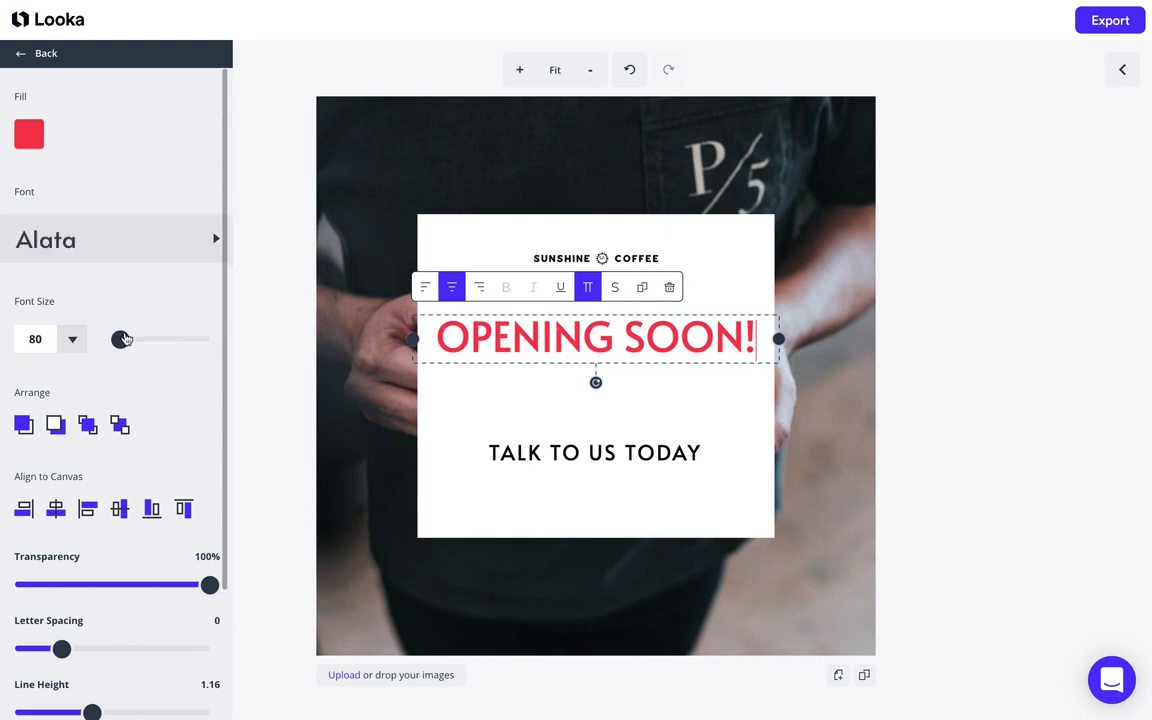
left_click_drag(120, 339, 127, 343)
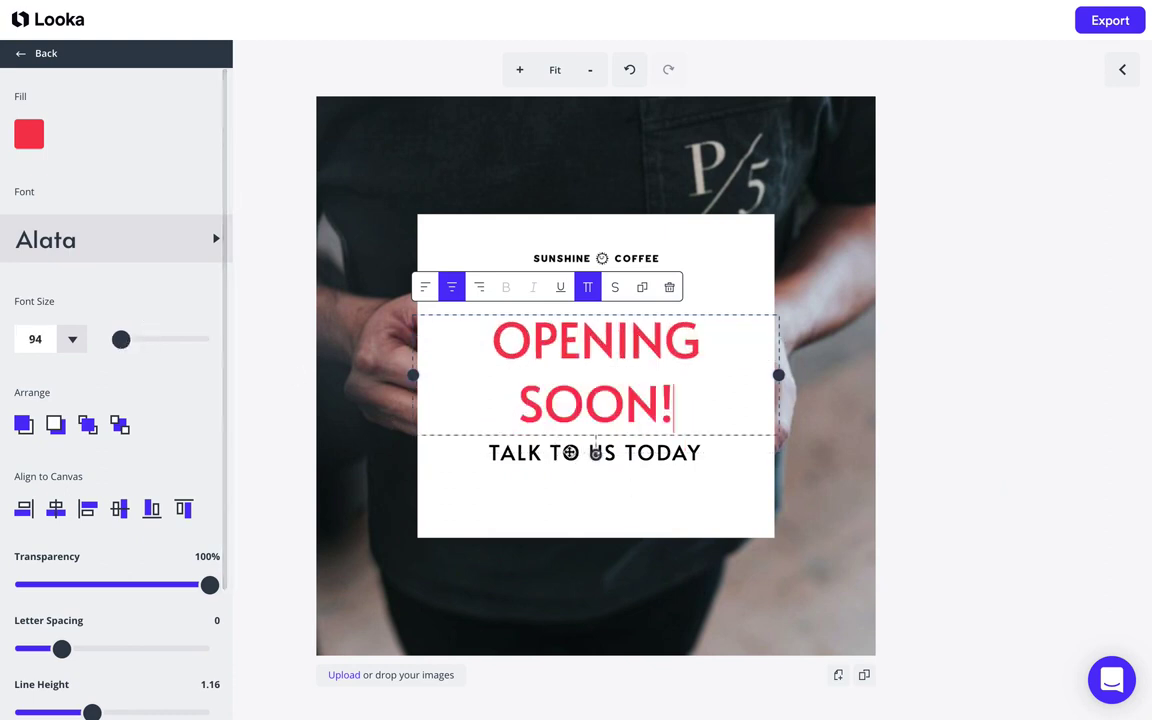
left_click(570, 453)
Step: Nudge the tagline slightly lower and change its text to SUNSHINECOFFEE.COM
left_click_drag(570, 453, 574, 475)
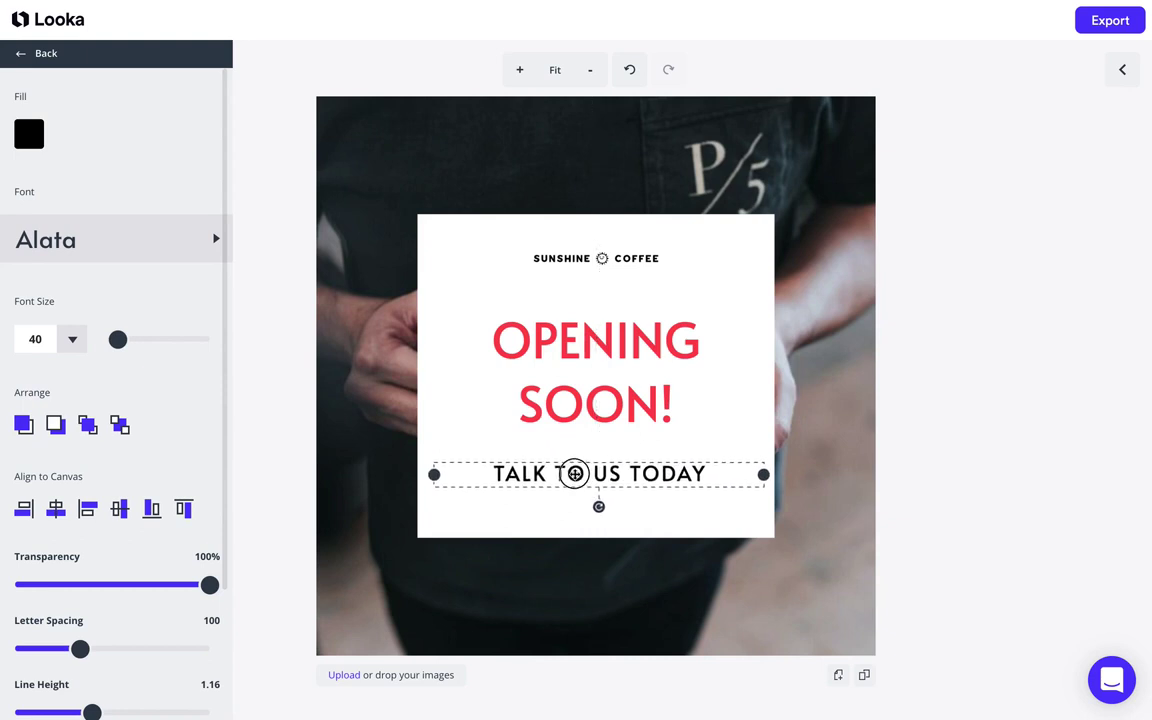
left_click_drag(574, 475, 571, 476)
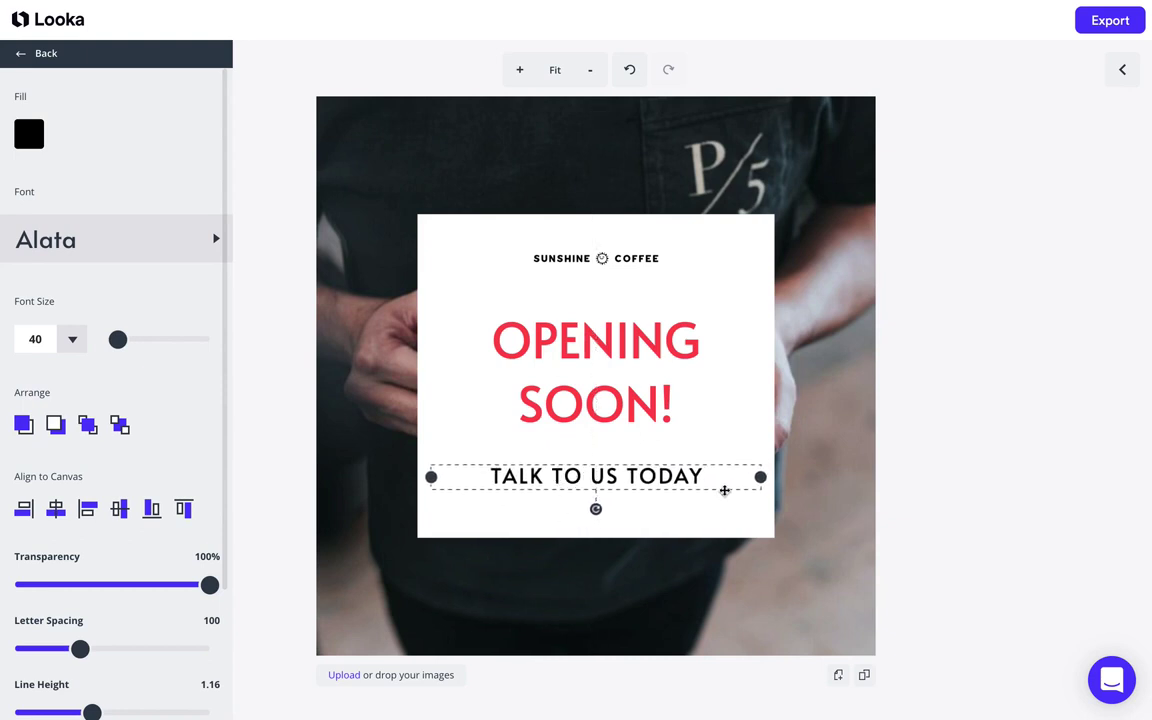
left_click_drag(712, 477, 488, 475)
type("SU")
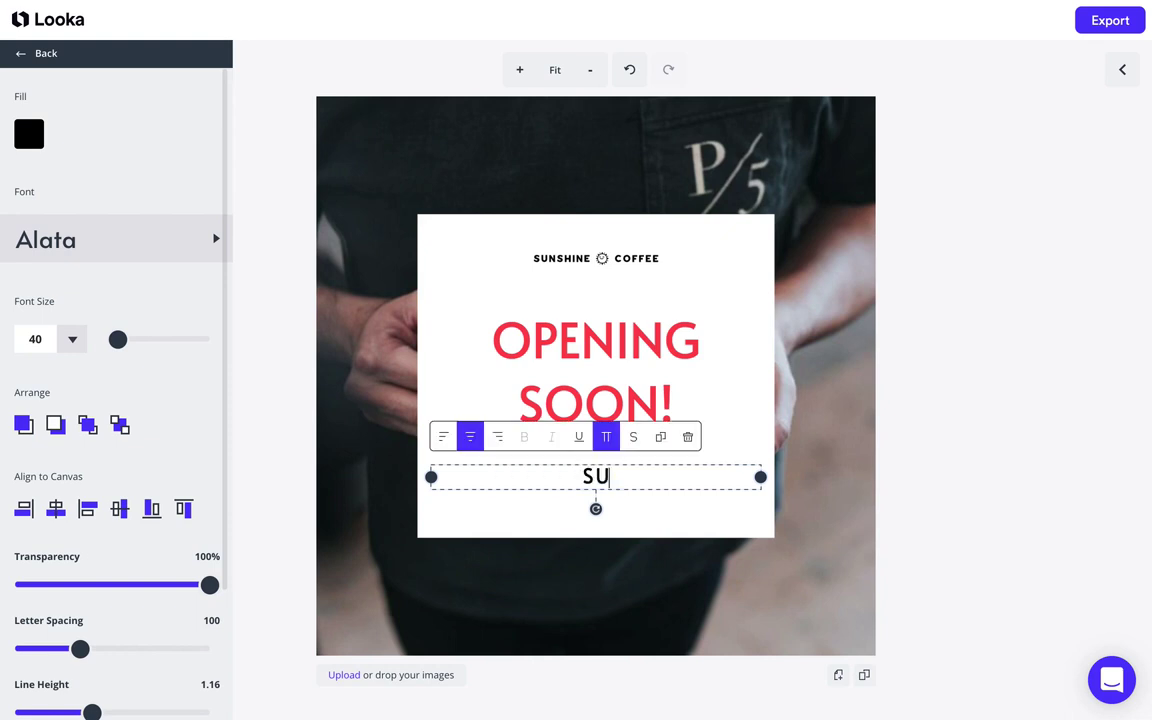
type("NSHINECOFFEE.COM")
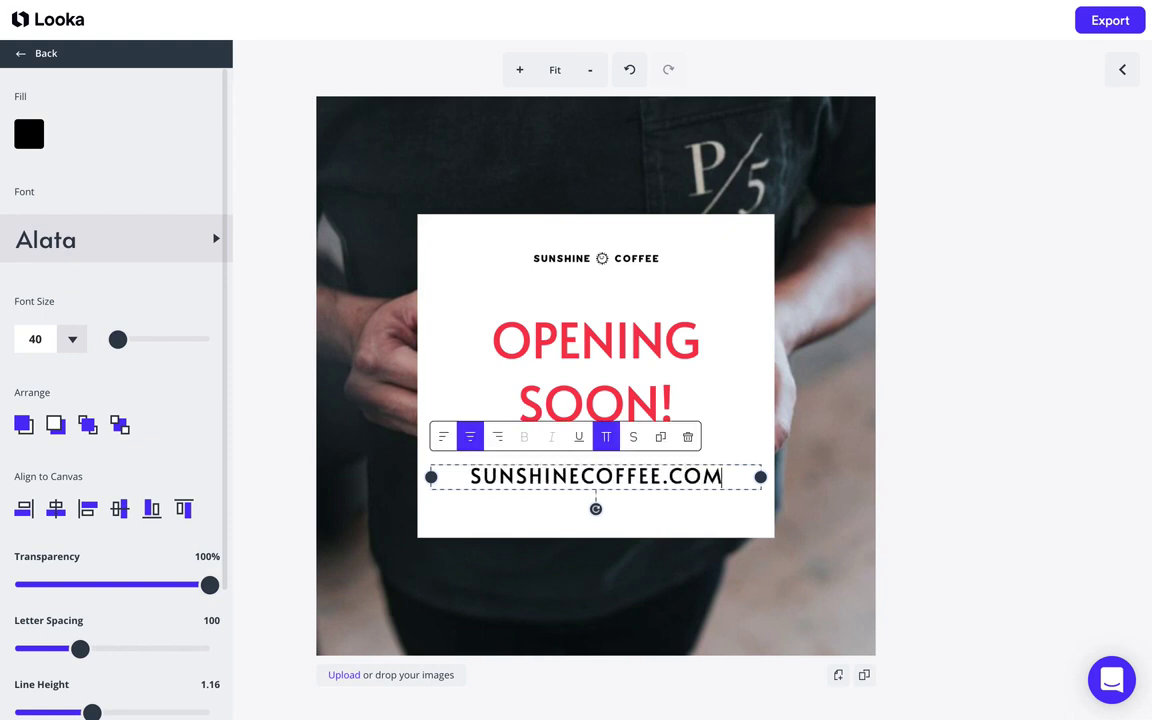
left_click(734, 596)
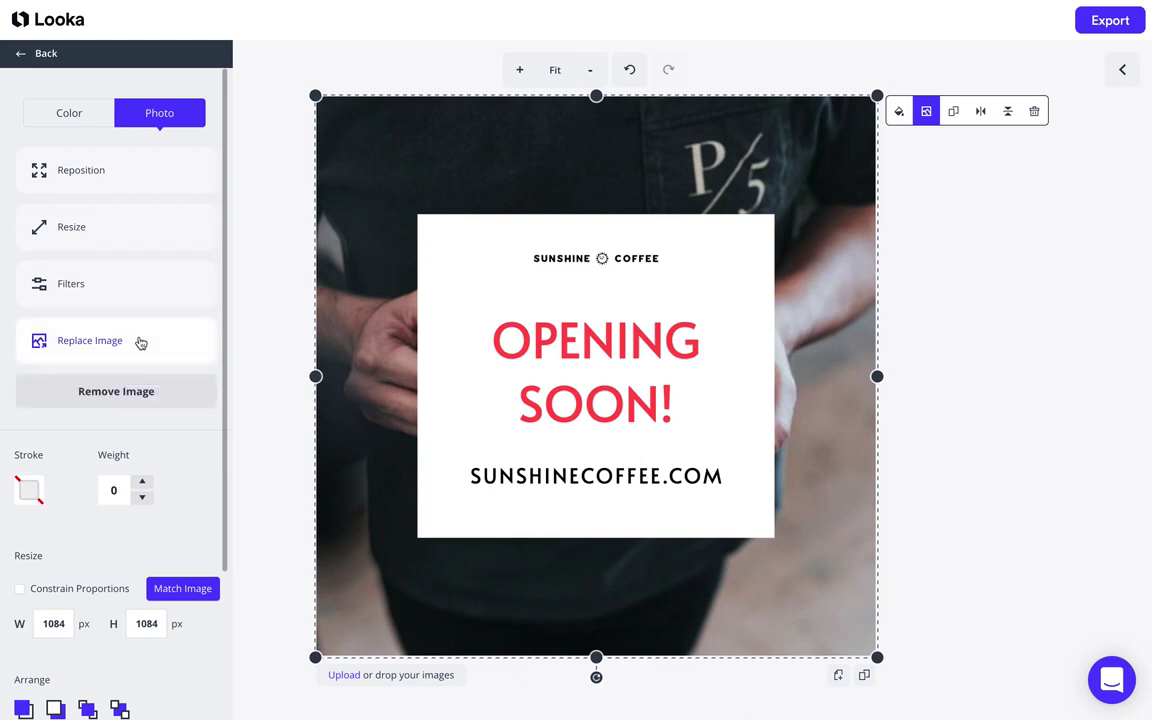
Step: Search Unsplash for 'coffee' photos to replace the background and browse the results
left_click(140, 342)
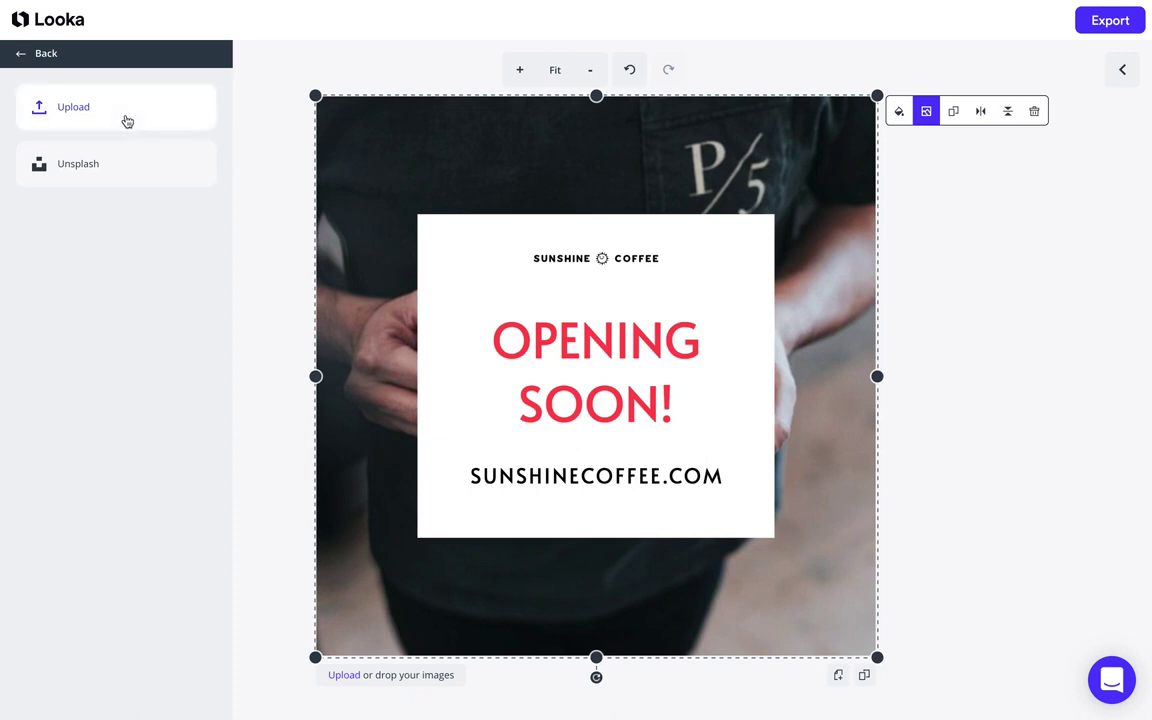
left_click(89, 177)
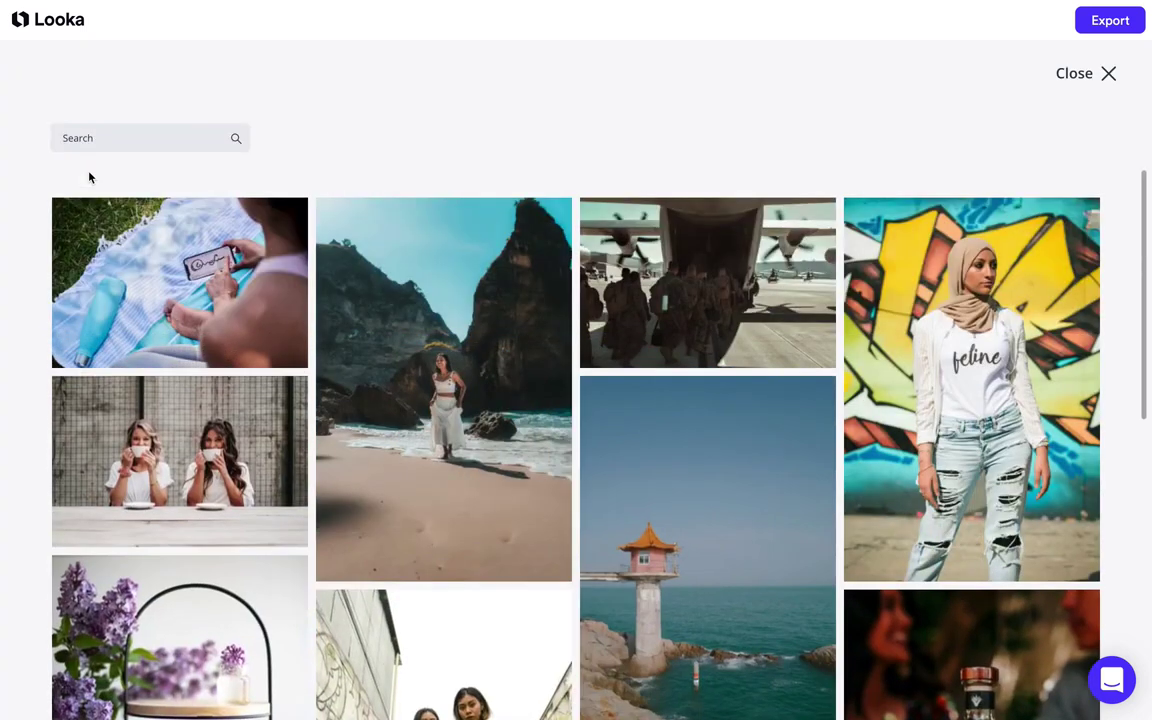
left_click(85, 135)
type("co")
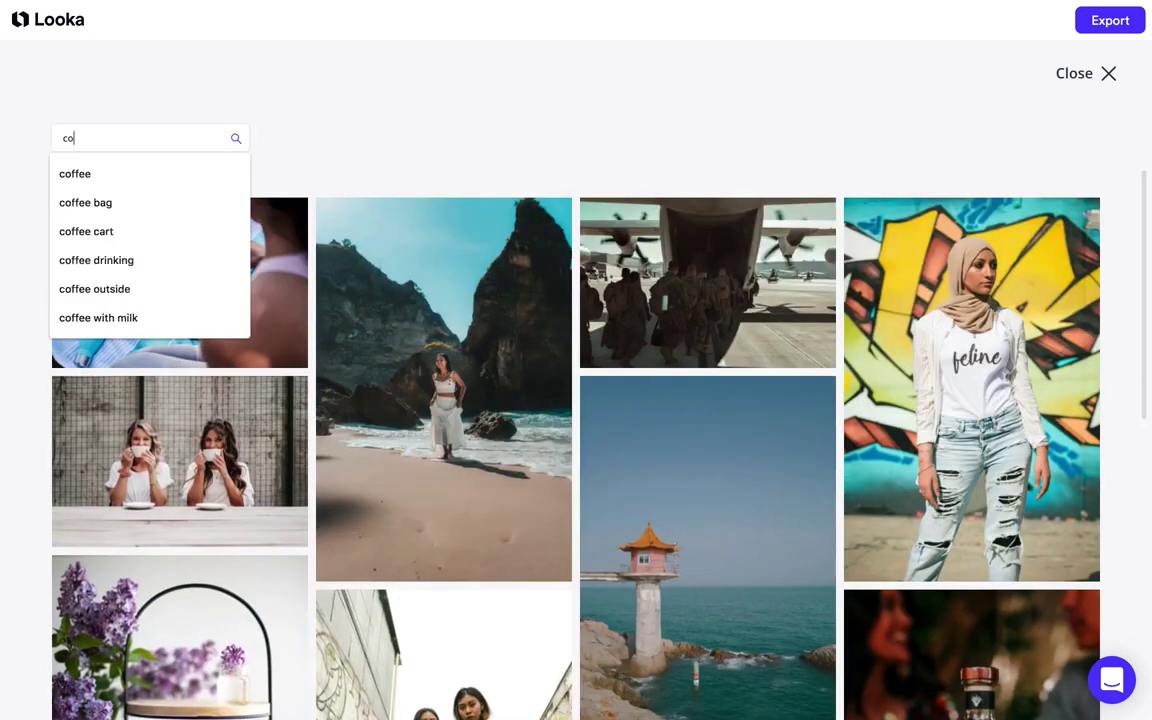
type("ffee")
key("Return")
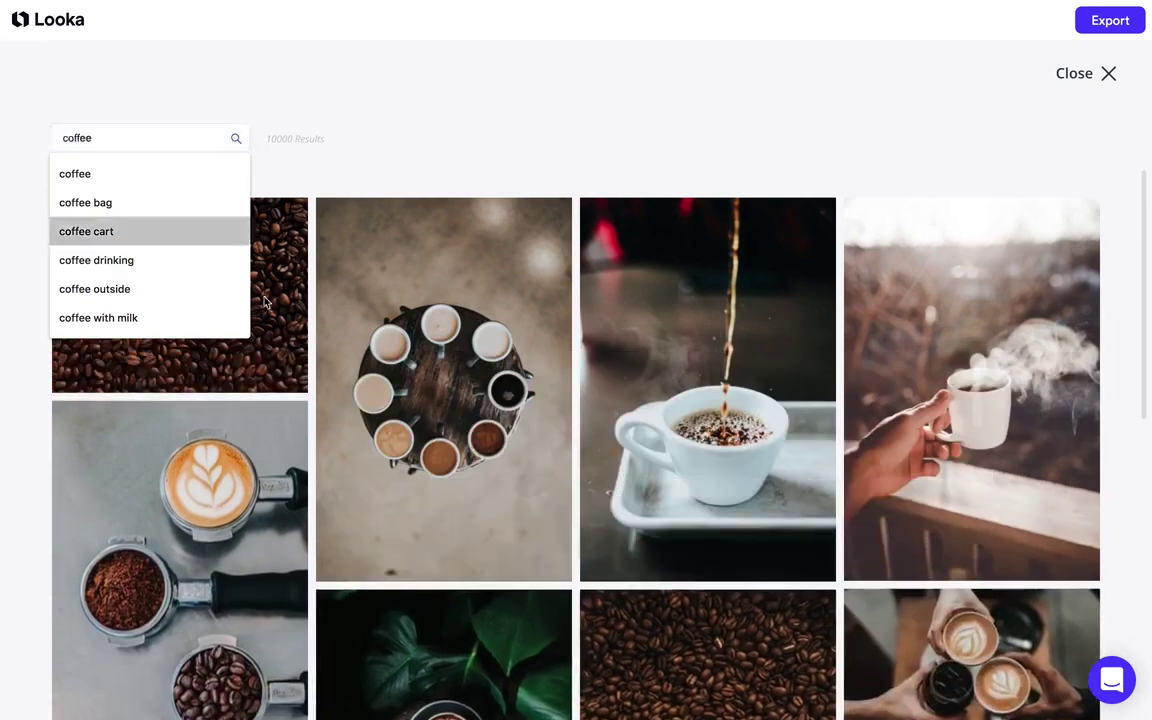
scroll(297, 480, "down", 2)
scroll(297, 480, "down", 3)
scroll(297, 480, "down", 2)
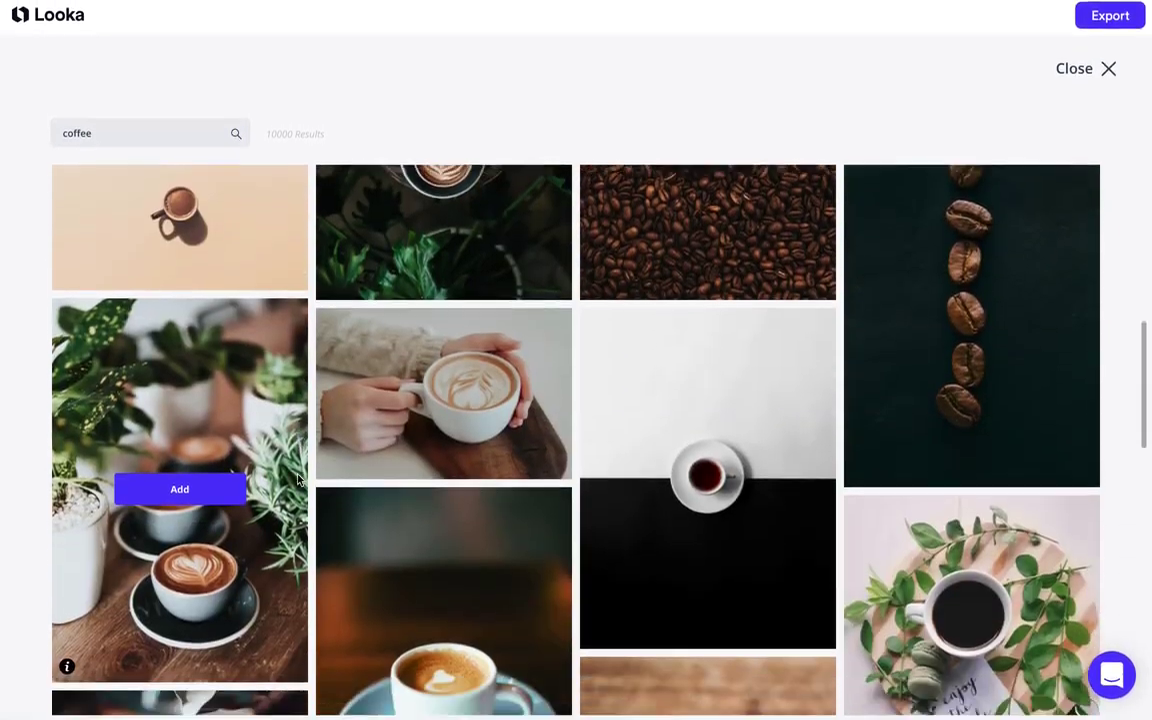
scroll(297, 480, "down", 2)
scroll(297, 480, "down", 2)
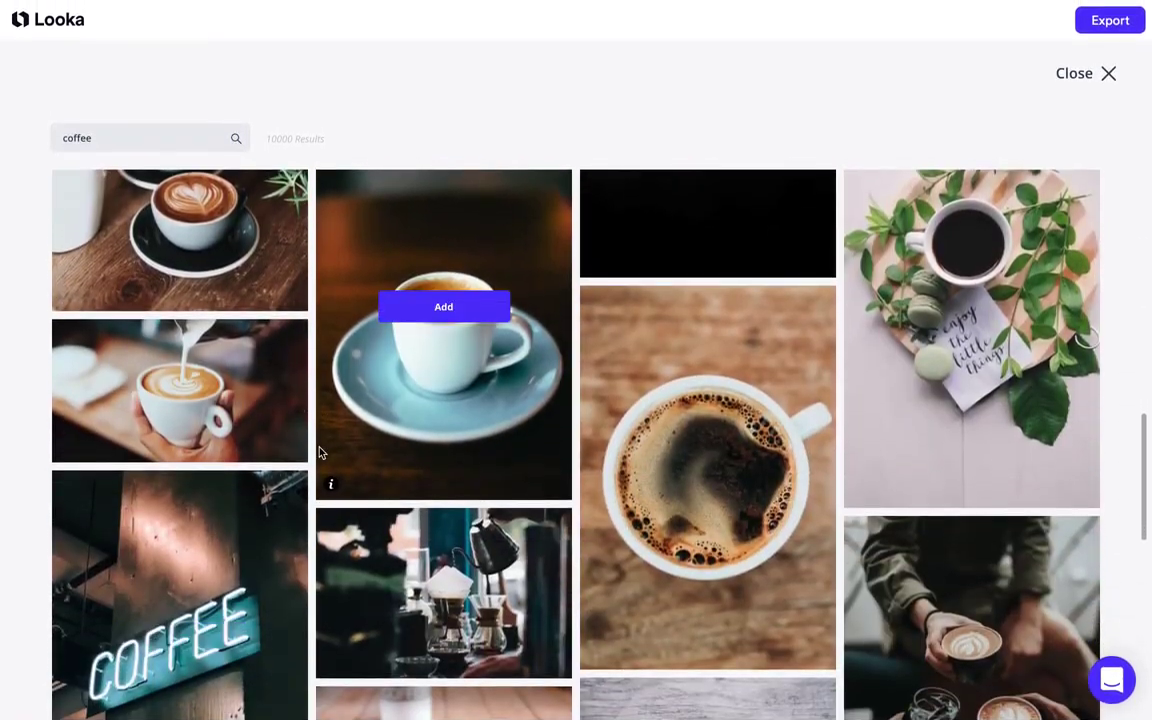
scroll(320, 455, "up", 2)
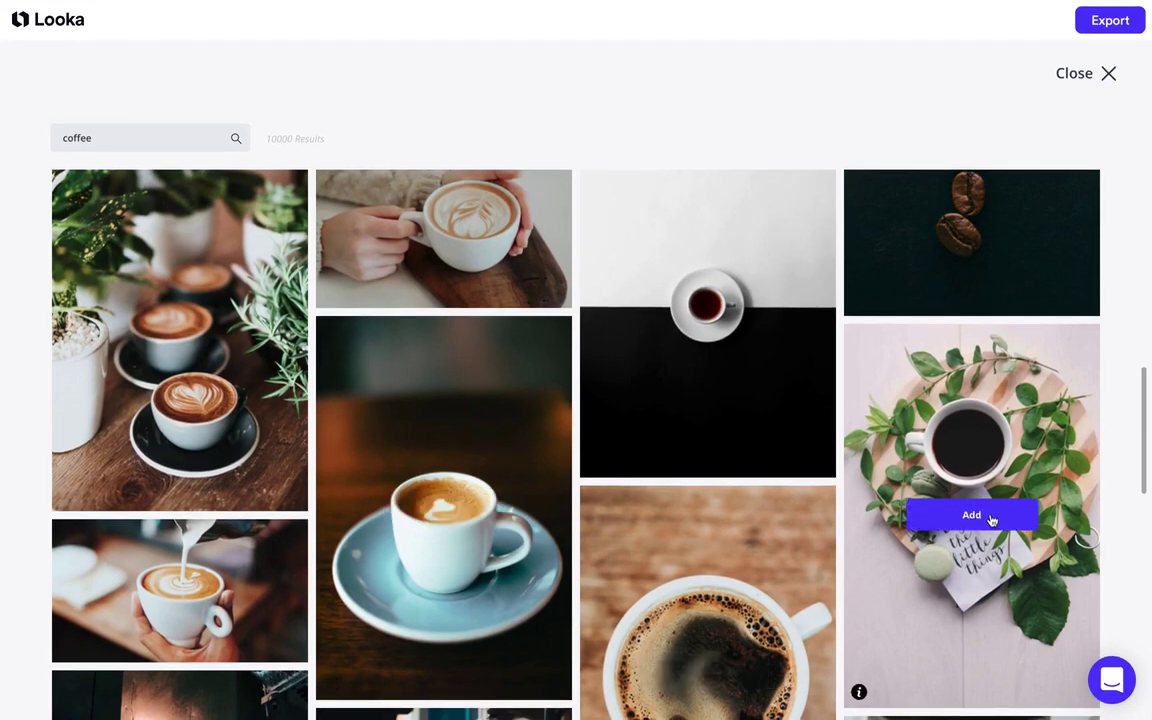
Step: Apply the leafy coffee cup photo as the background, scaled to 161%
left_click(971, 515)
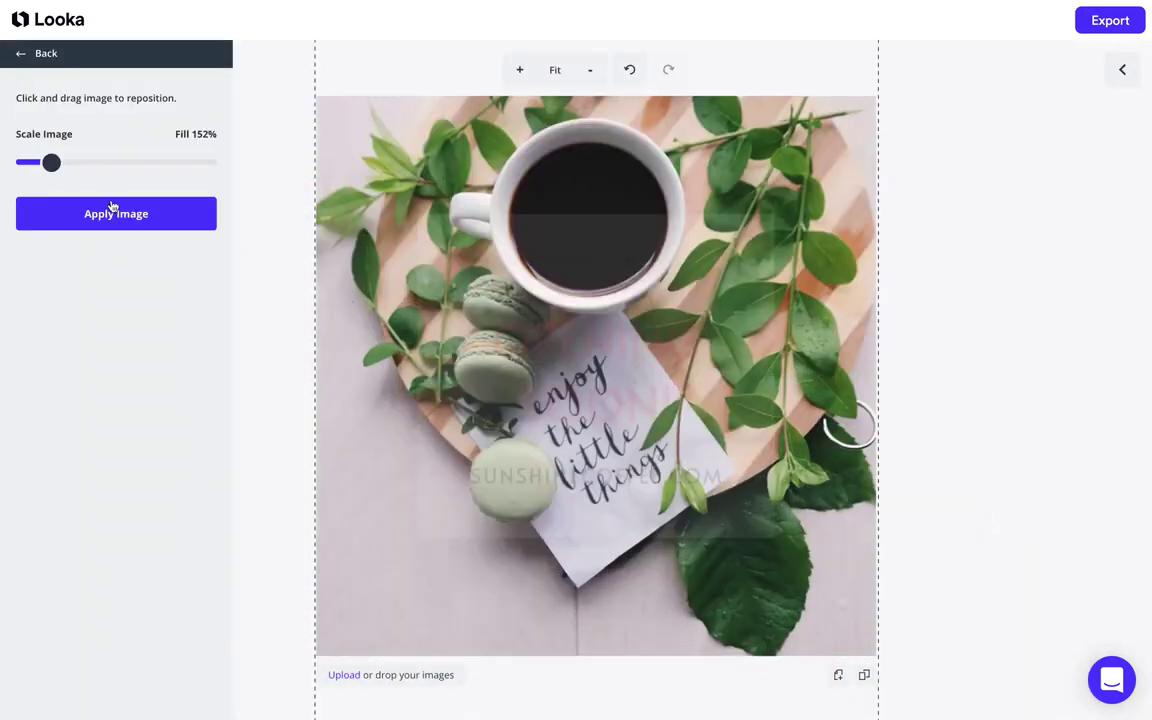
left_click_drag(45, 168, 55, 170)
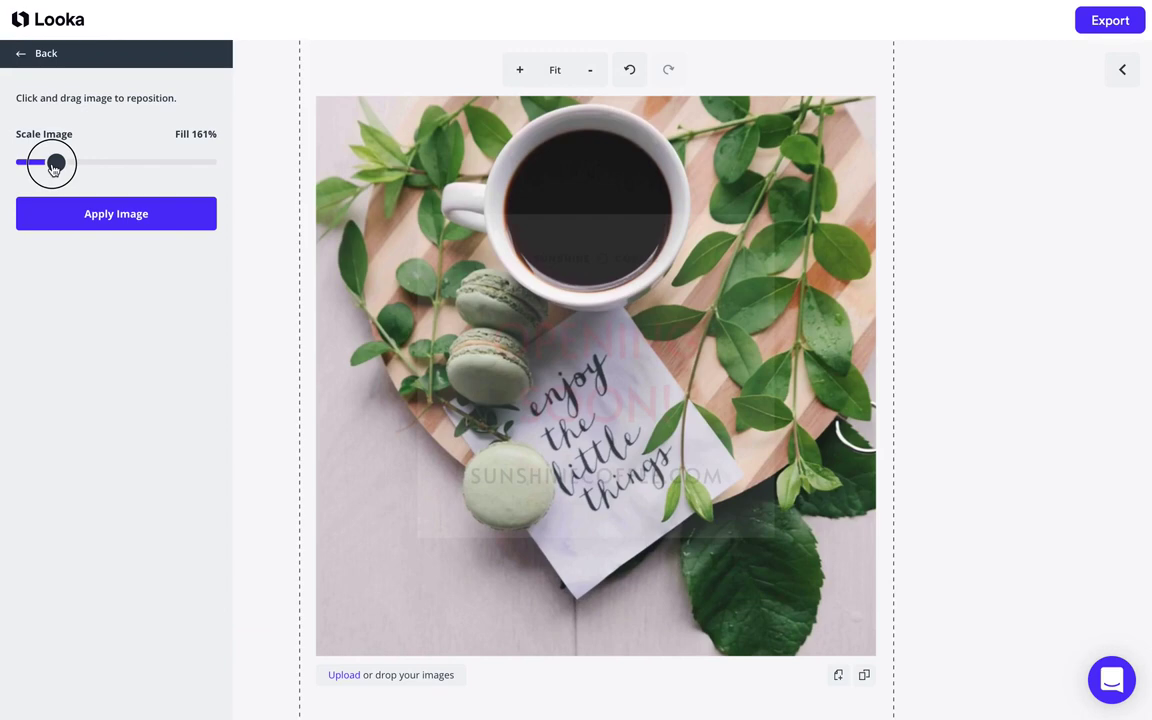
left_click(68, 219)
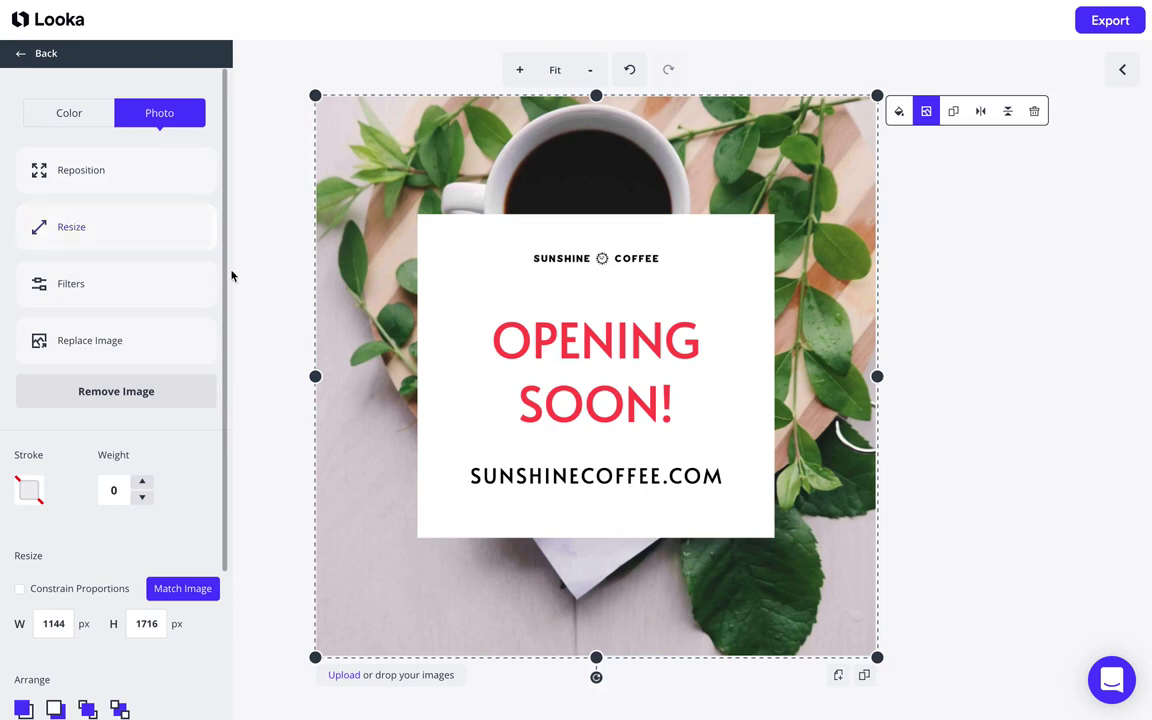
Step: Set the white text box's transparency to 81%
left_click(485, 303)
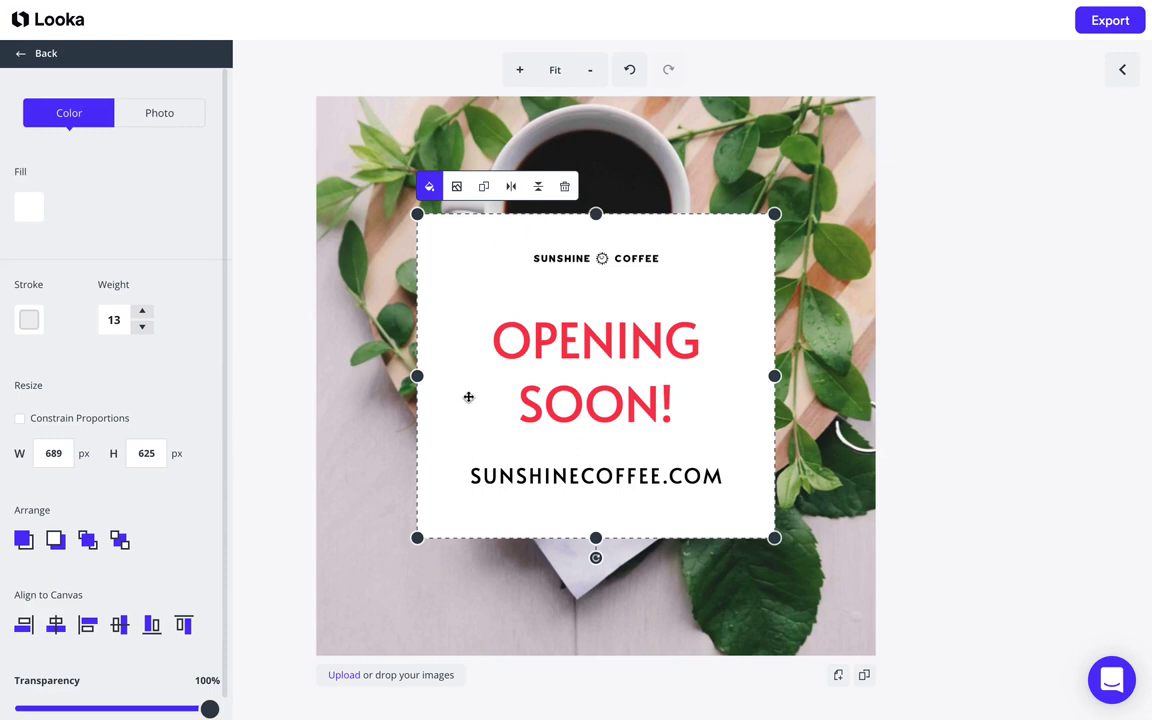
scroll(173, 505, "down", 1)
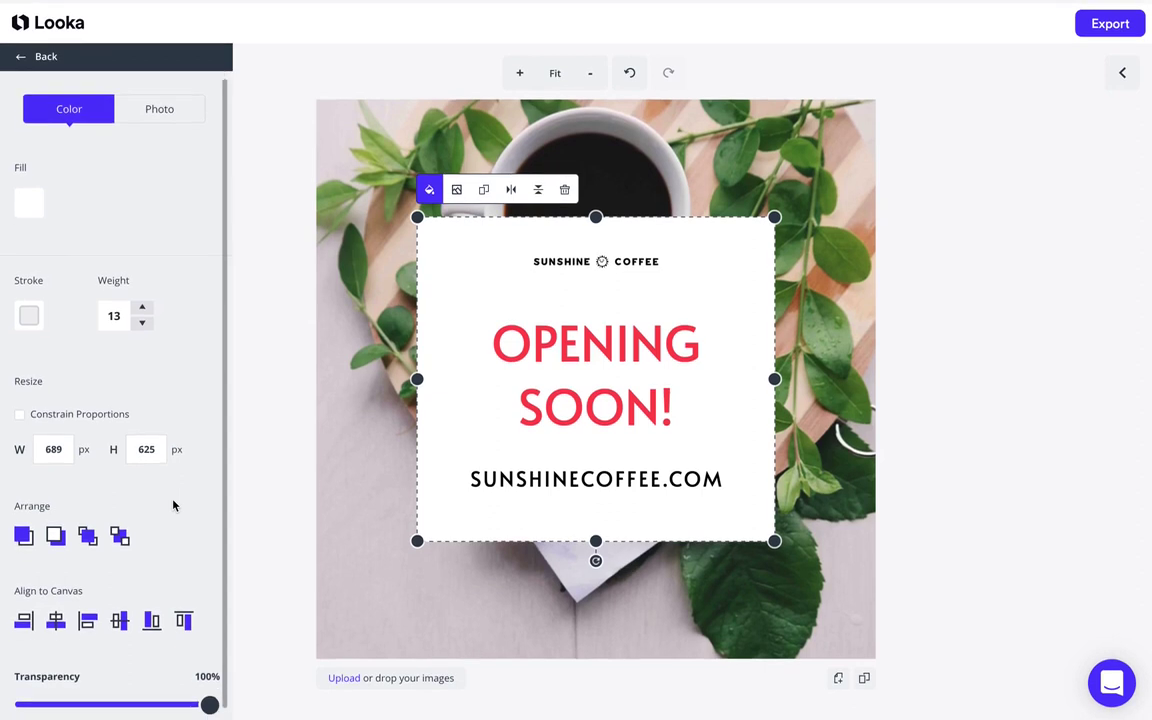
scroll(173, 505, "down", 1)
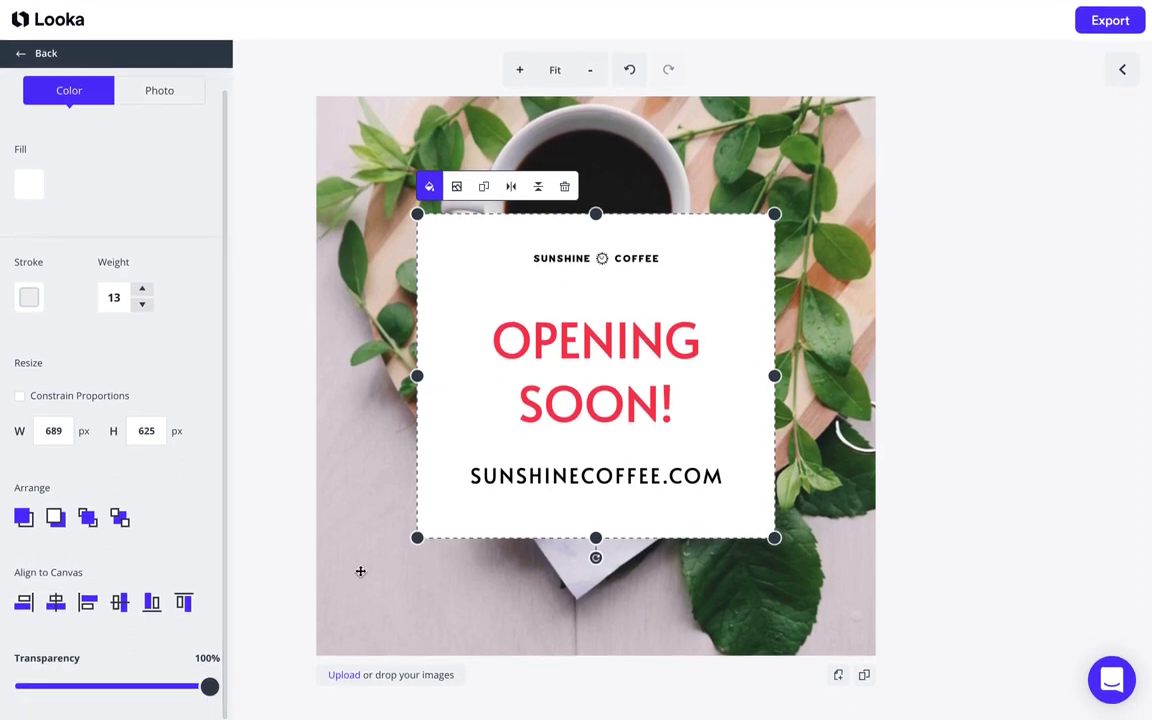
left_click(332, 502)
left_click(459, 496)
left_click(386, 553)
left_click(445, 518)
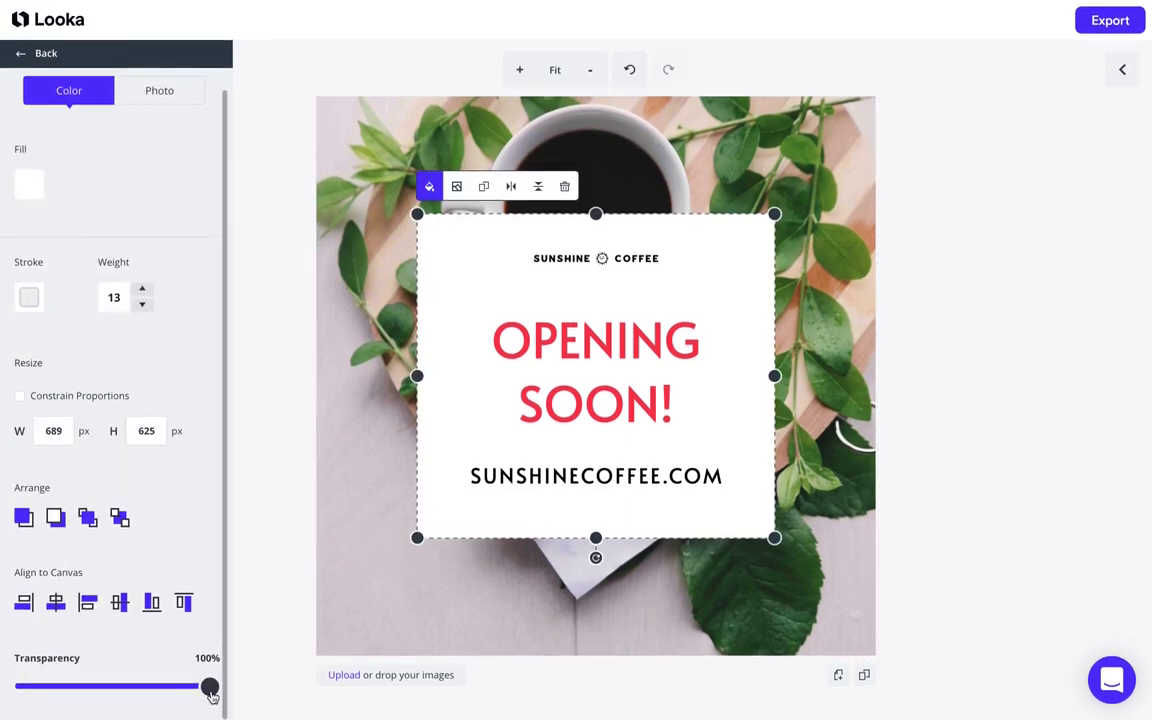
left_click_drag(210, 696, 177, 697)
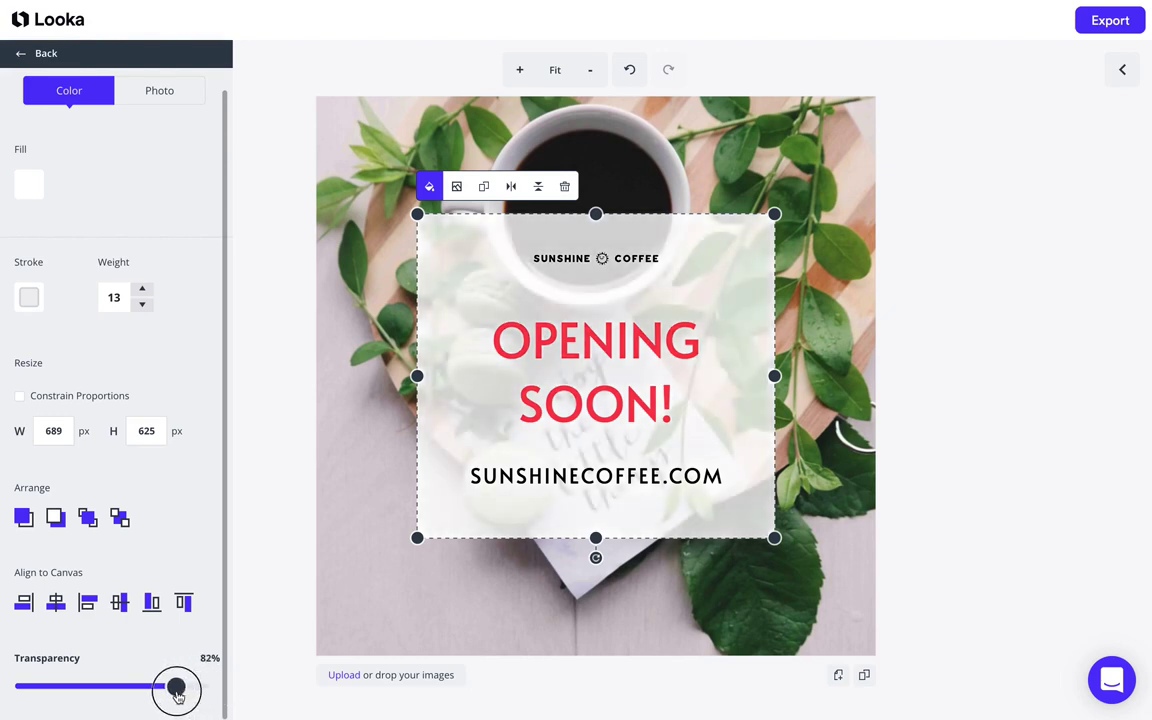
left_click_drag(177, 697, 175, 697)
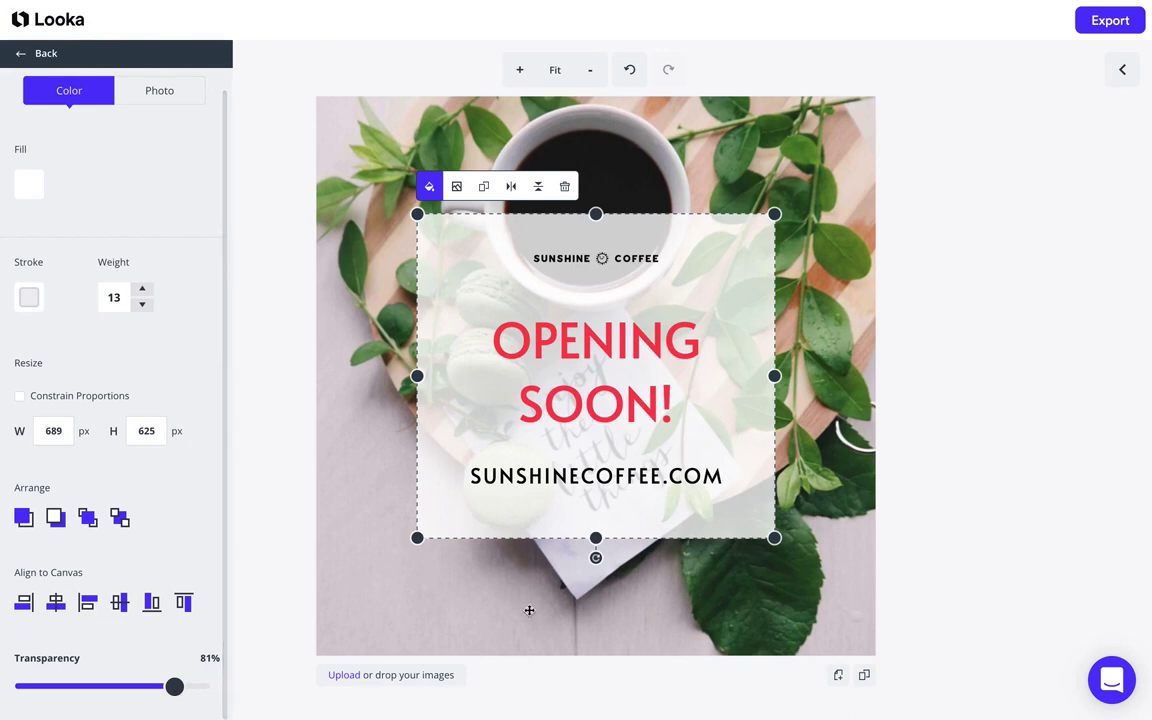
Step: Deselect everything on the canvas and bring up the export options
left_click(564, 623)
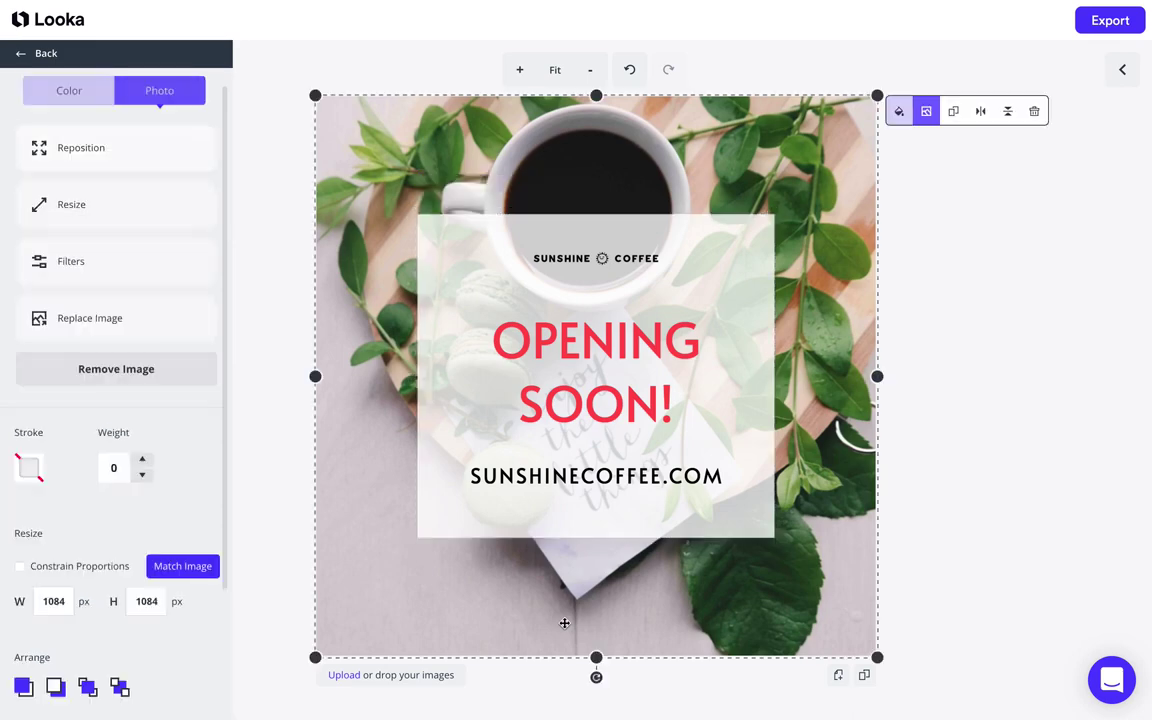
left_click(963, 523)
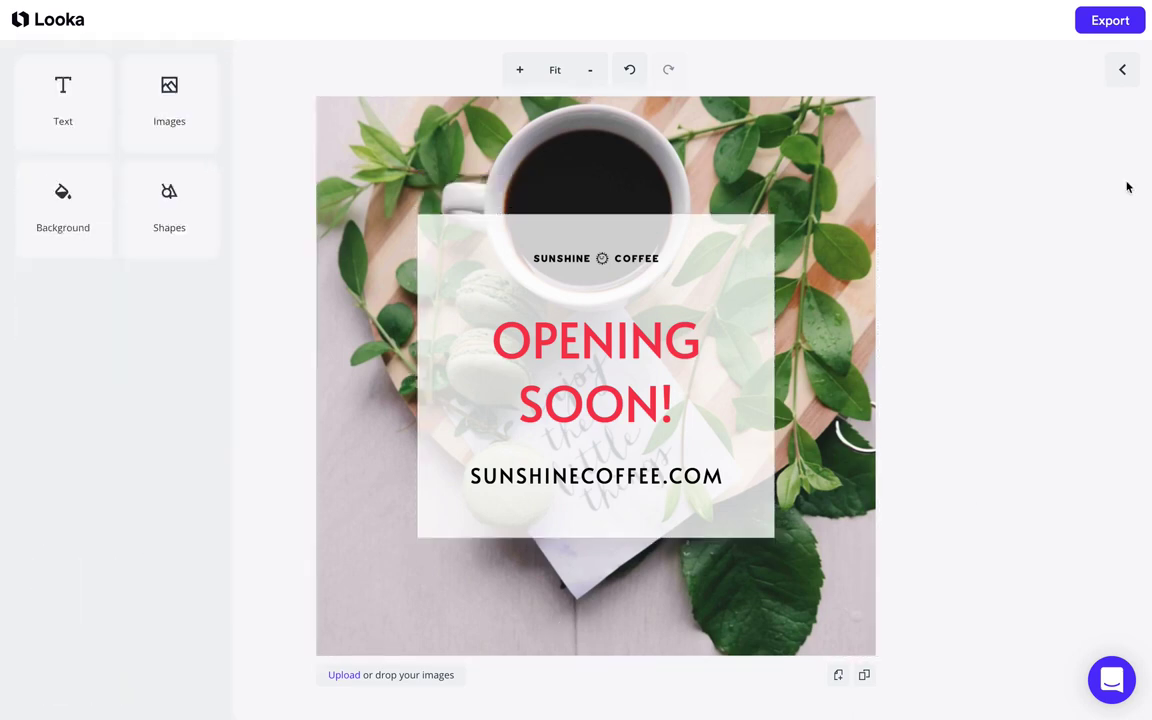
left_click(1110, 21)
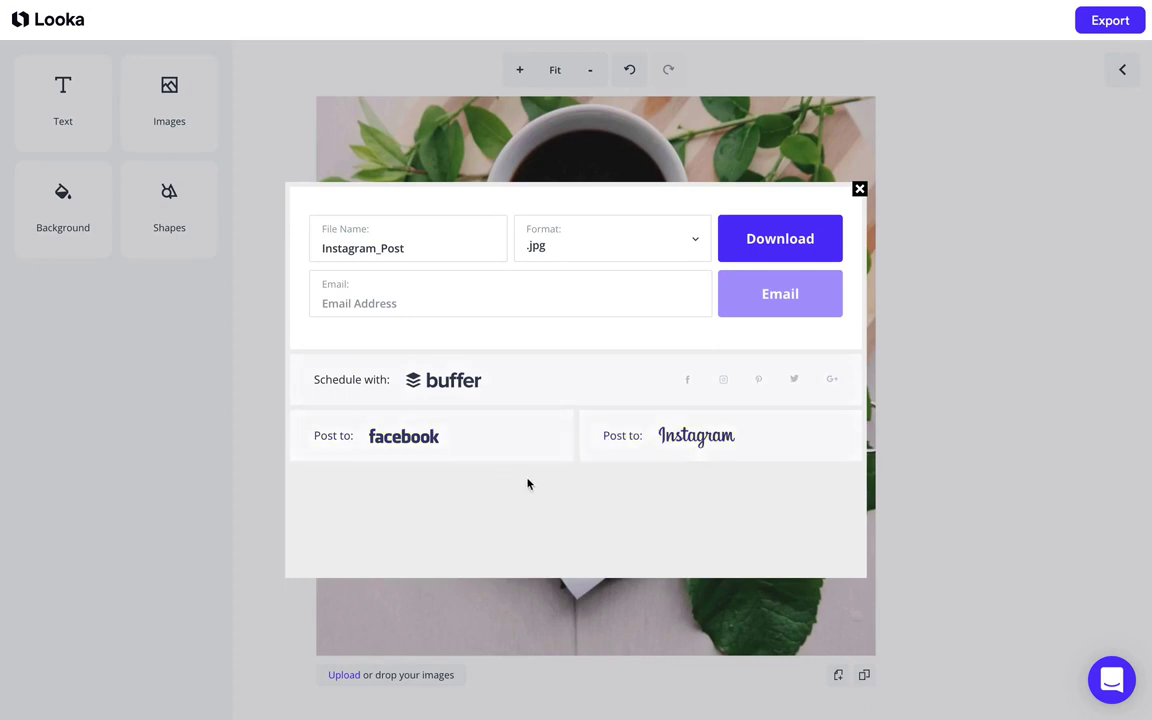
Step: Share the post to Instagram with the description 'Opening soon!'
left_click(724, 443)
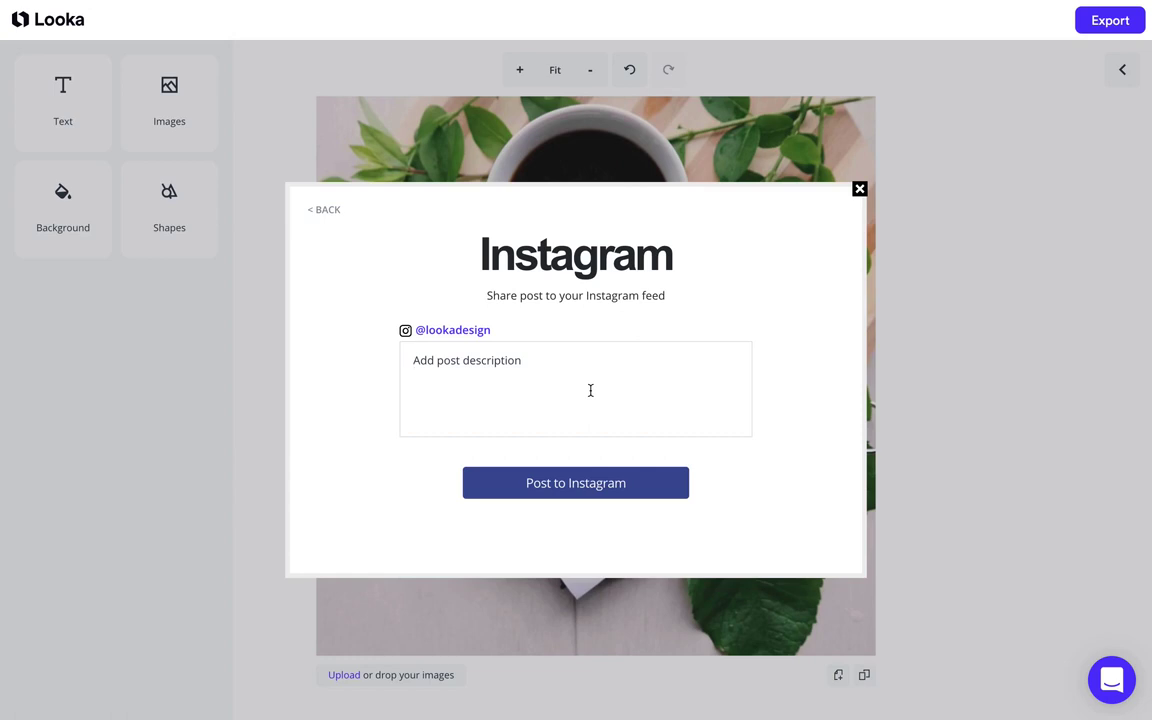
type("Opening soon!")
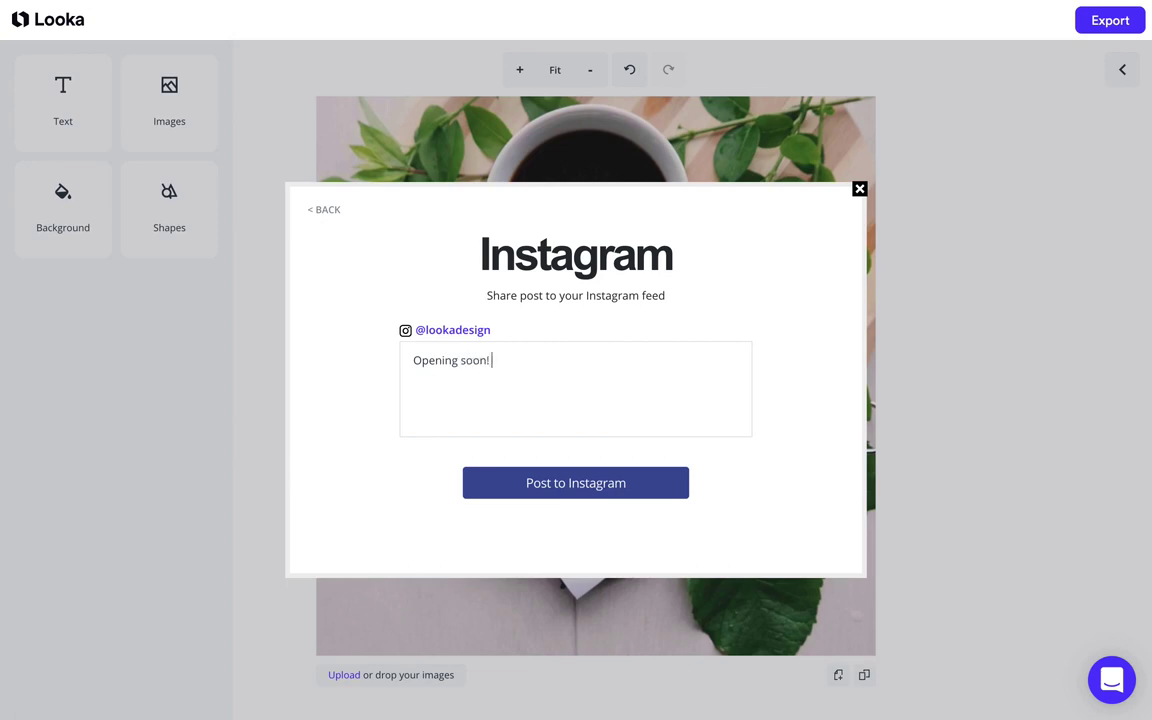